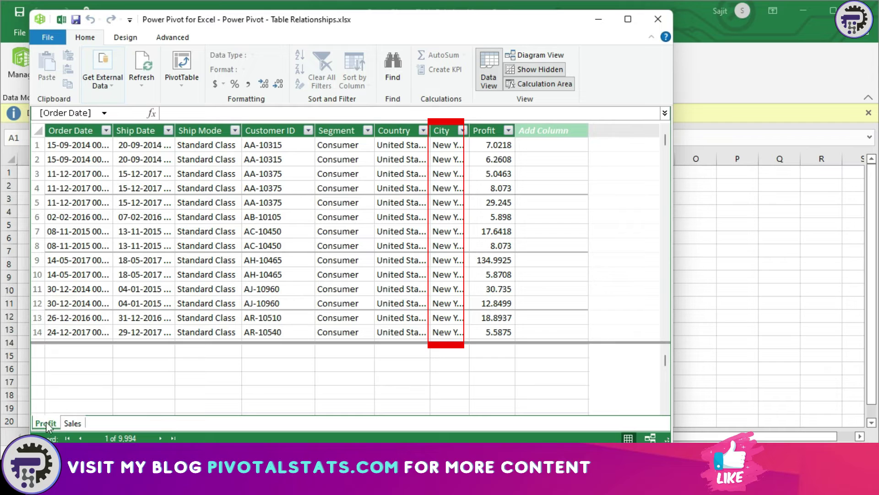
Step: Compare the City columns of the Sales and Profit tables in the data model, and return to the workbook
left_click(72, 423)
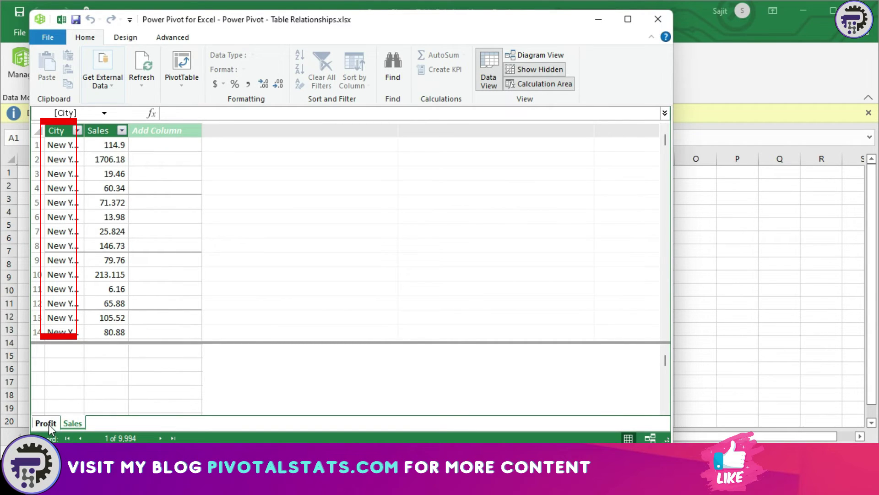
left_click(46, 423)
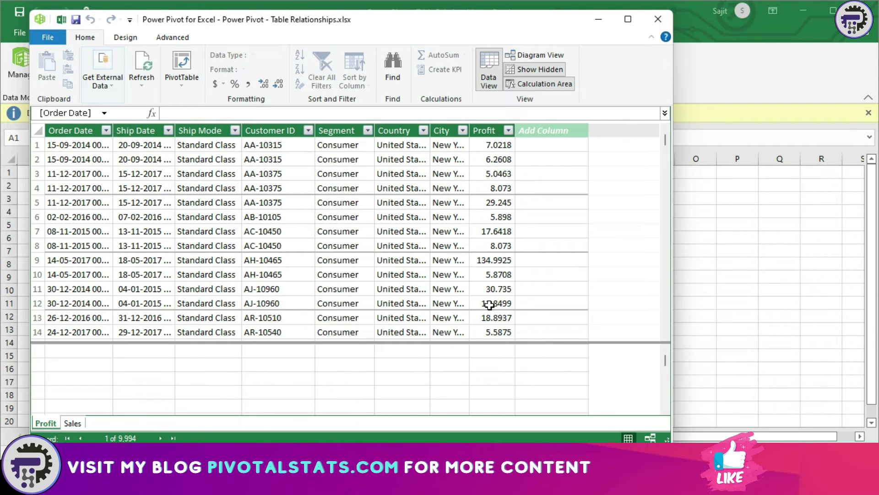
left_click(740, 298)
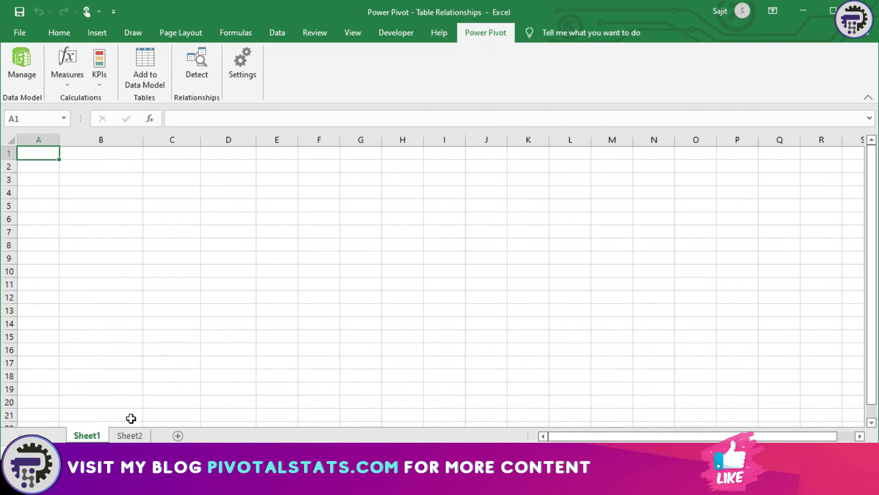
Step: Look through the City table on Sheet2 and return to its header cell
left_click(137, 436)
left_click(158, 221)
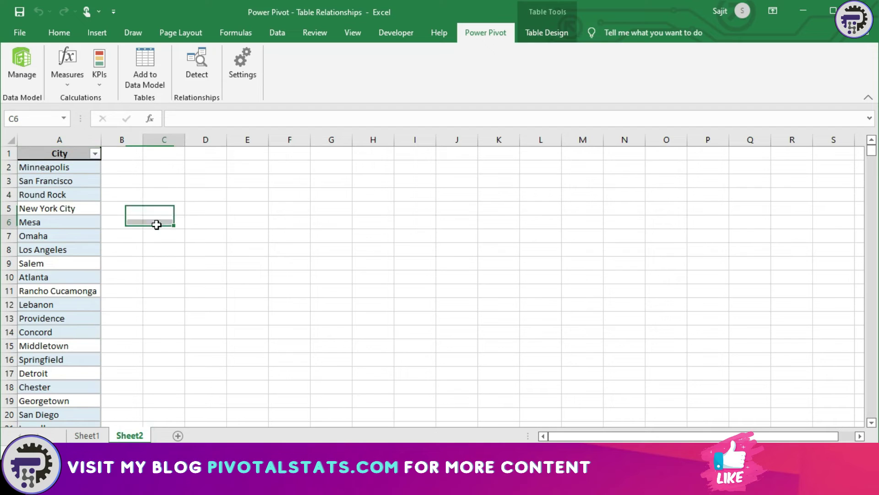
left_click_drag(63, 153, 66, 437)
left_click(49, 345)
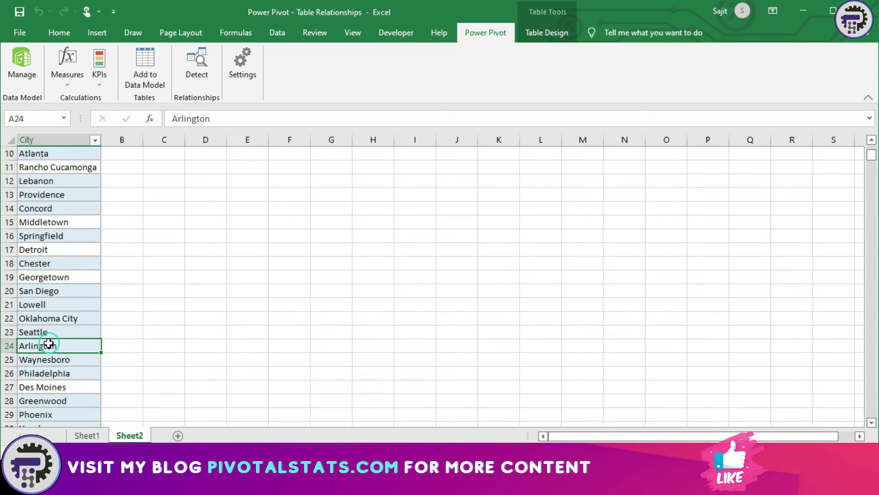
key("ctrl+Home")
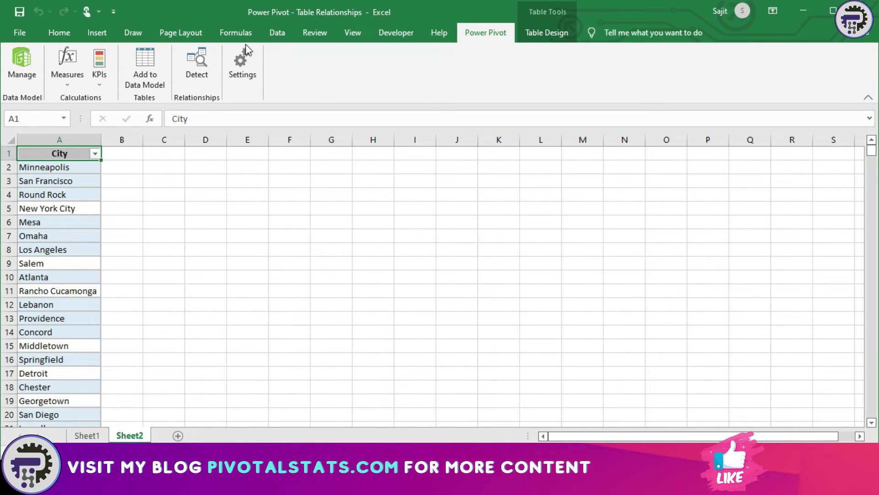
Step: Check the name of the Sheet2 city table and add this CityList table to the data model
left_click(91, 36)
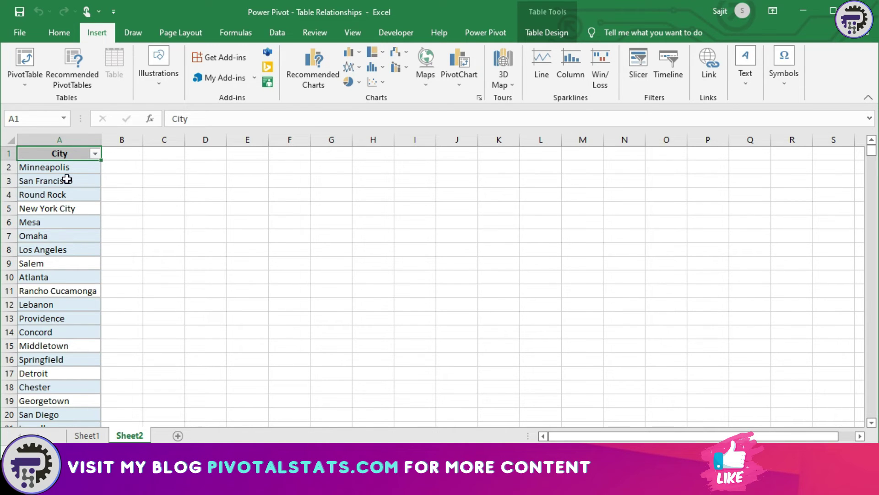
left_click(547, 32)
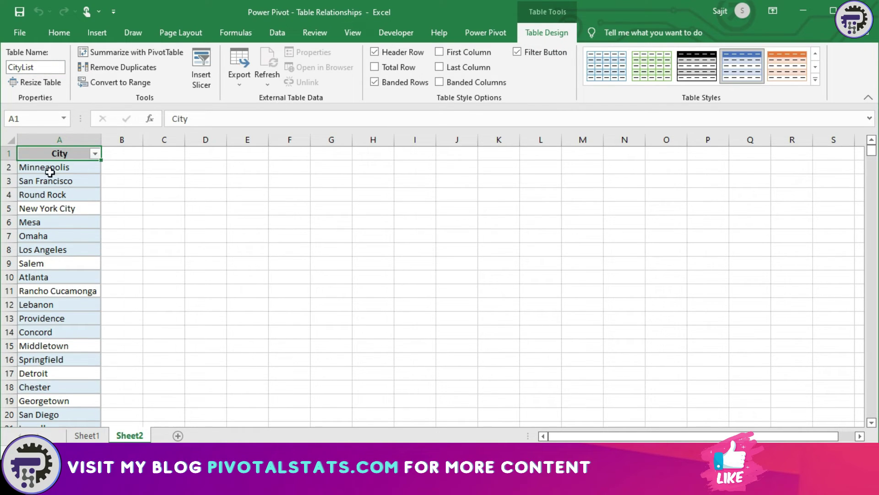
left_click(66, 238)
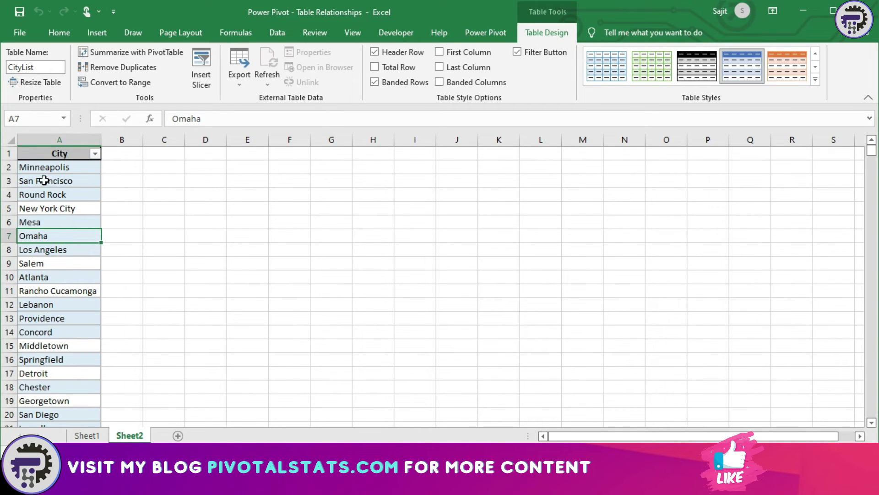
left_click(58, 172)
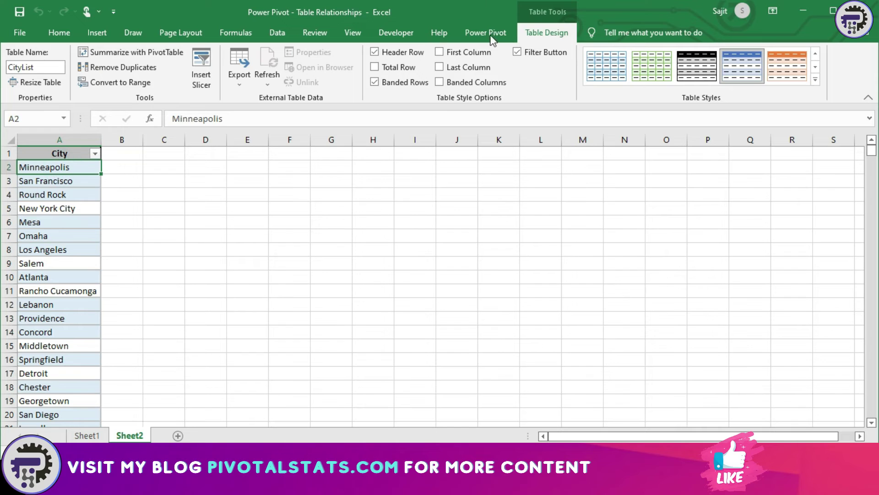
left_click(494, 38)
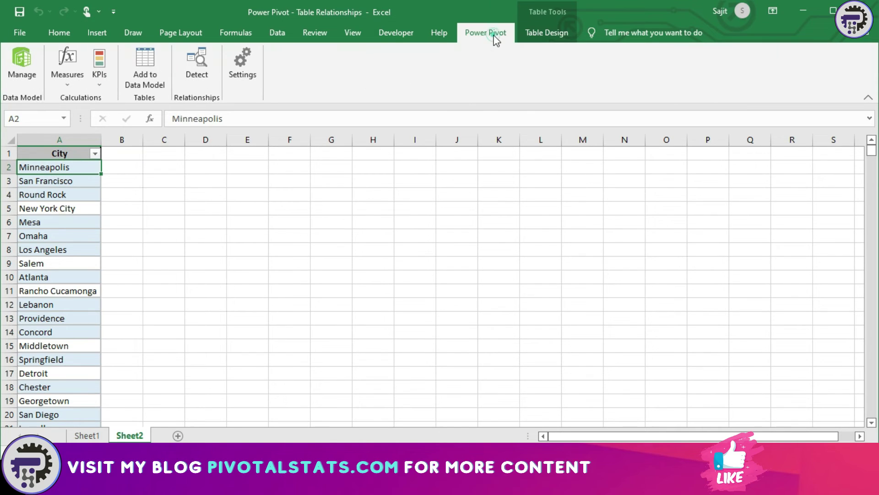
left_click(159, 83)
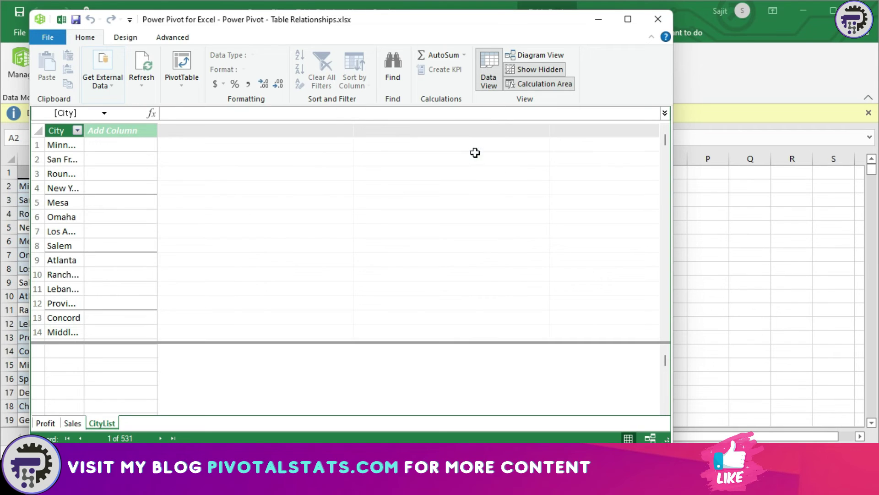
Step: Arrange the data model diagram with CityList between Profit and Sales, and lengthen the Profit table to show all its fields
left_click(534, 54)
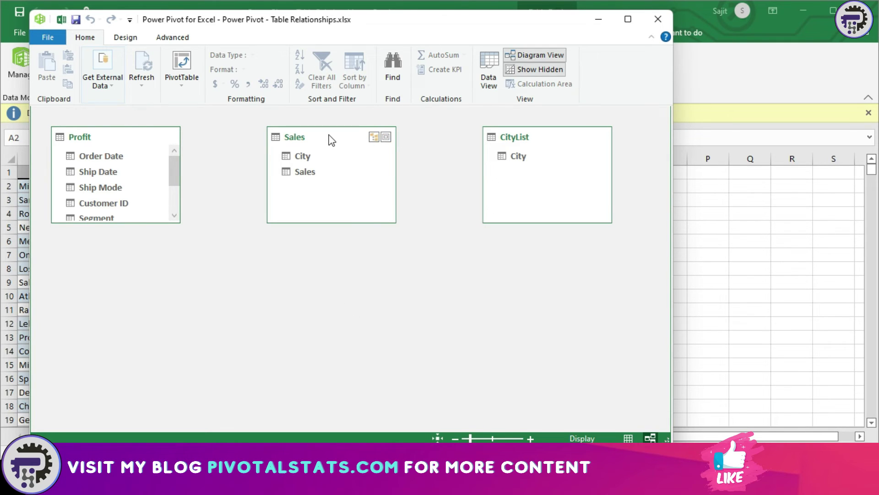
left_click_drag(328, 137, 502, 262)
left_click_drag(526, 142, 294, 227)
left_click_drag(474, 259, 487, 141)
left_click_drag(307, 221, 304, 223)
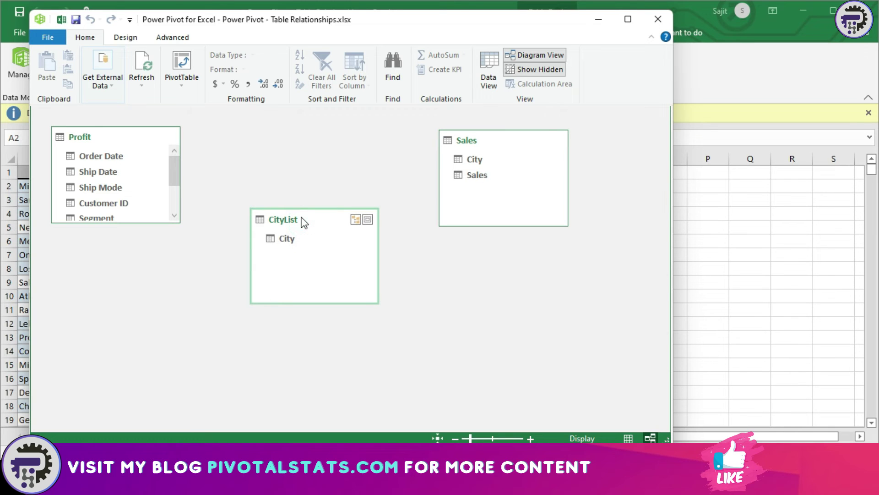
left_click_drag(122, 222, 121, 315)
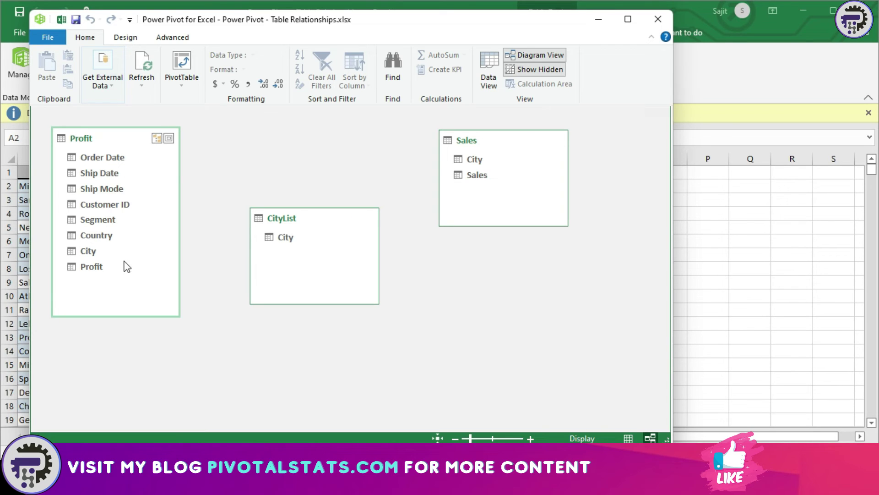
Step: Relate the City fields of Profit and Sales to City in CityList, and close the data model window
left_click_drag(87, 251, 287, 239)
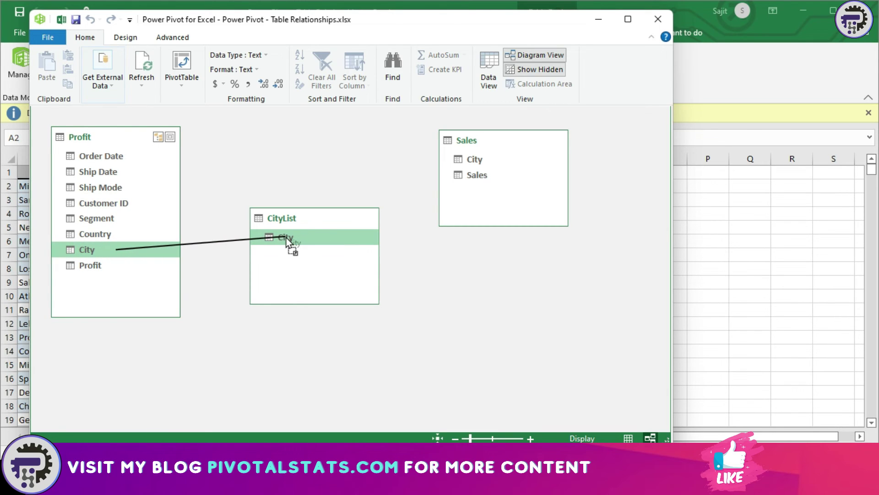
left_click_drag(287, 239, 287, 239)
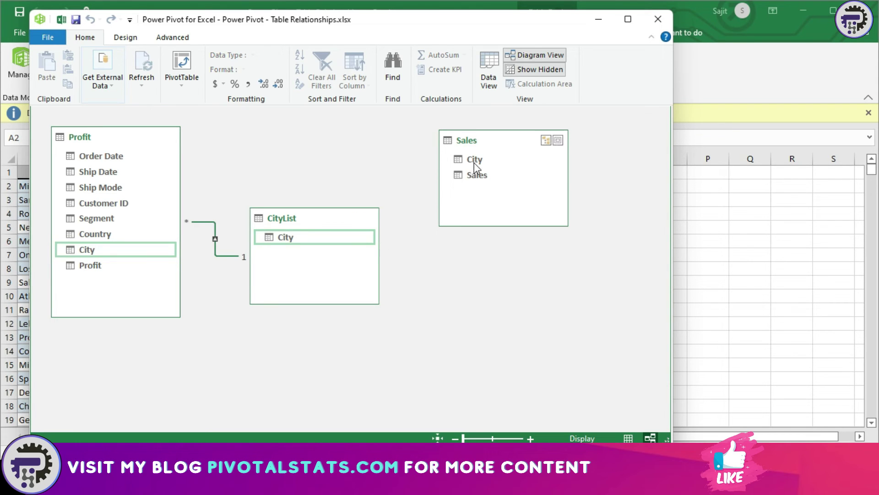
left_click_drag(477, 161, 288, 239)
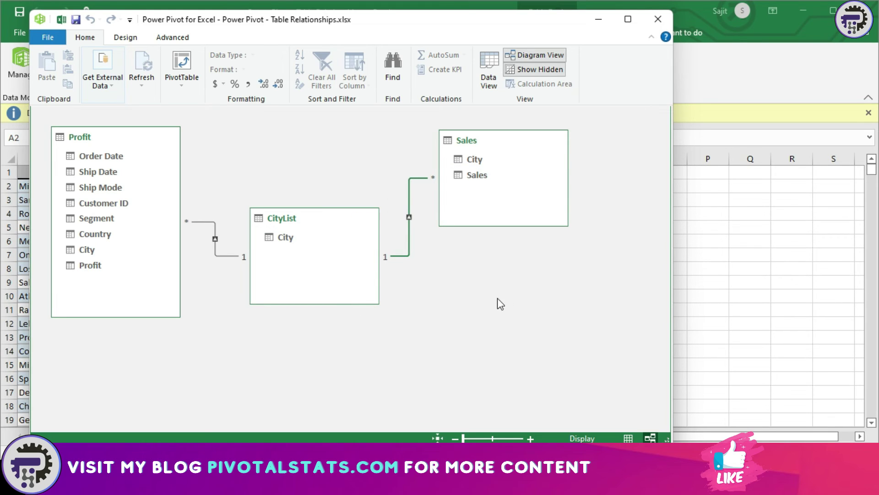
left_click(656, 17)
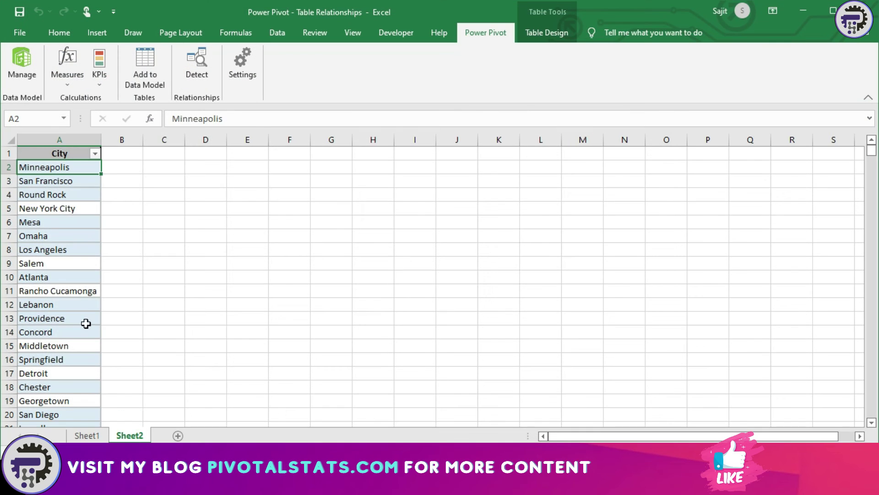
Step: Insert a PivotTable from the data model into the existing worksheet at cell B4 of Sheet1
left_click(83, 435)
left_click(103, 191)
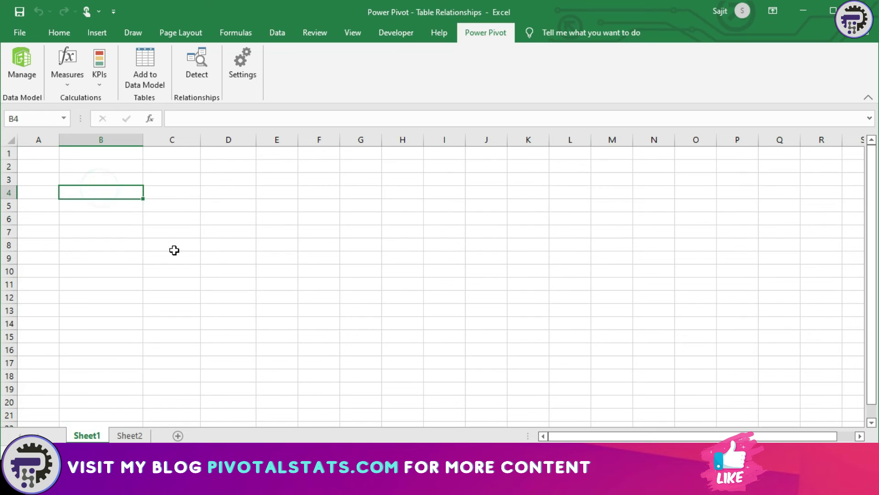
left_click(98, 32)
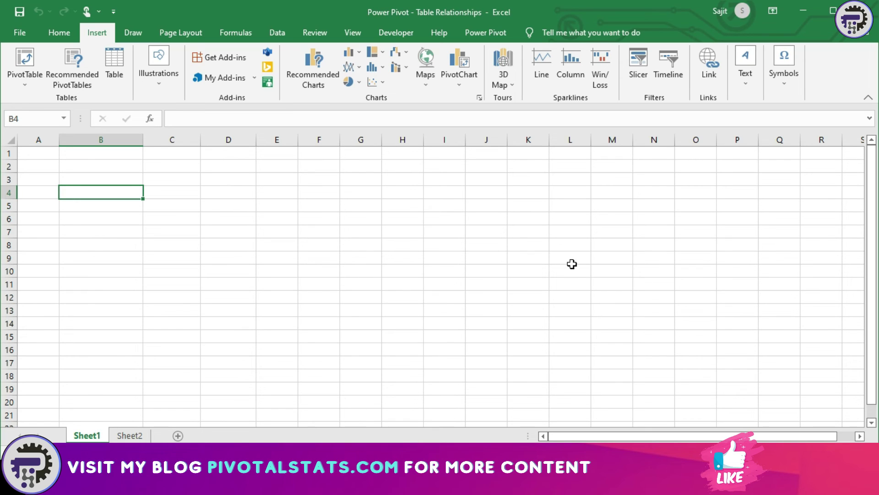
left_click(24, 85)
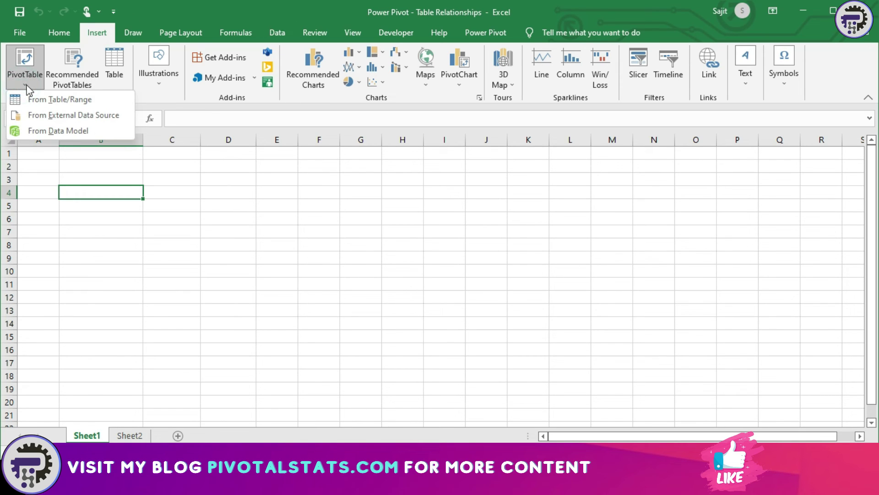
left_click(79, 130)
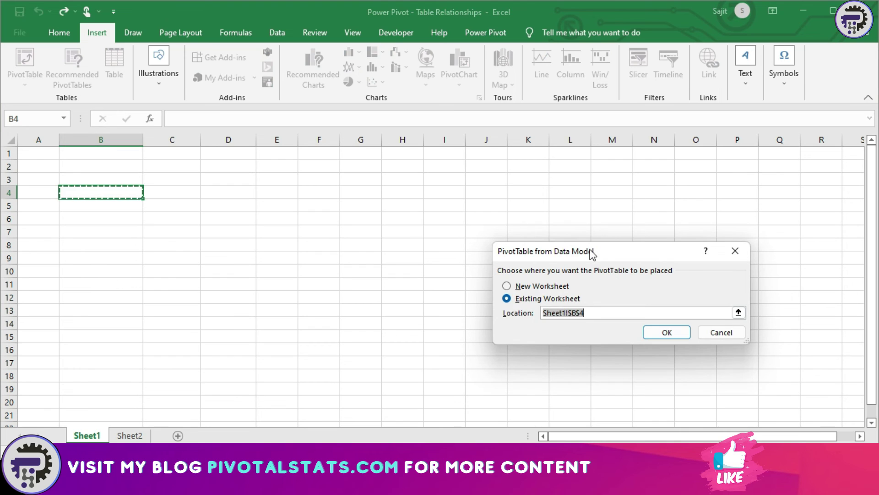
left_click(665, 333)
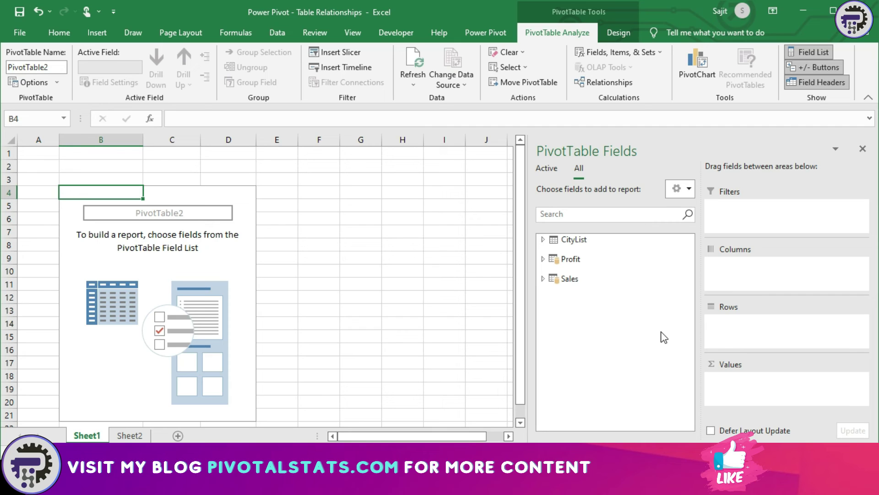
Step: Add City from CityList as PivotTable rows, with Profit and Sales as summed values, and highlight C5:D10 for review
left_click(544, 239)
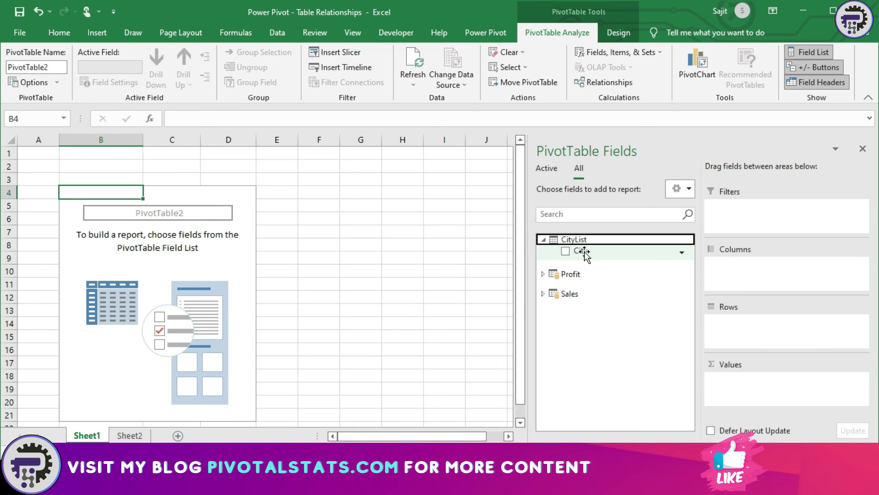
left_click_drag(584, 252, 773, 346)
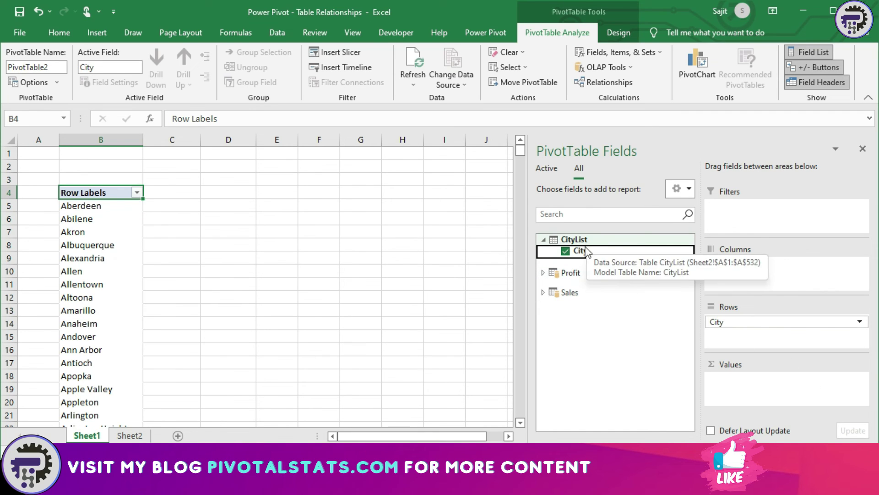
left_click(543, 273)
left_click(581, 393)
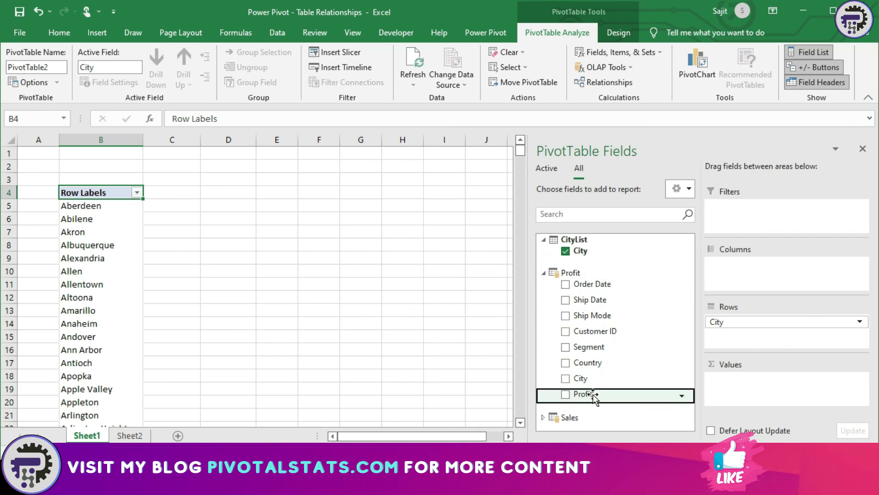
left_click(542, 417)
left_click(578, 415)
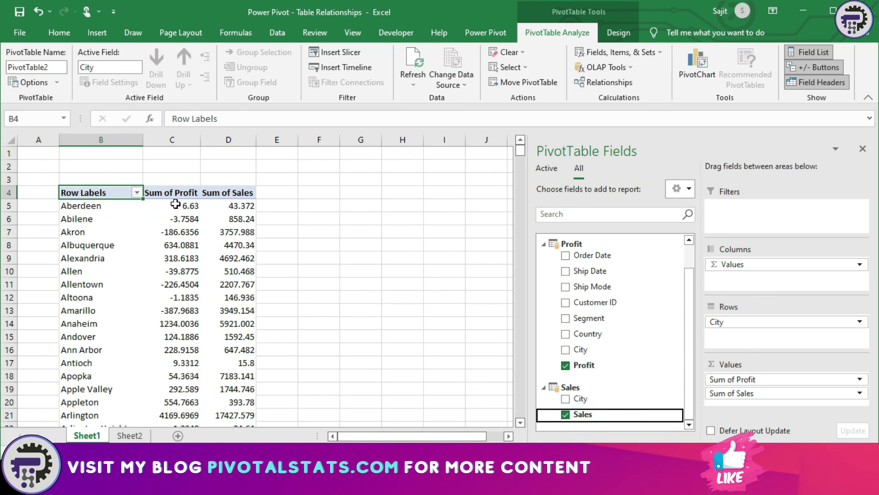
mouse_move(176, 203)
left_click_drag(172, 203, 243, 274)
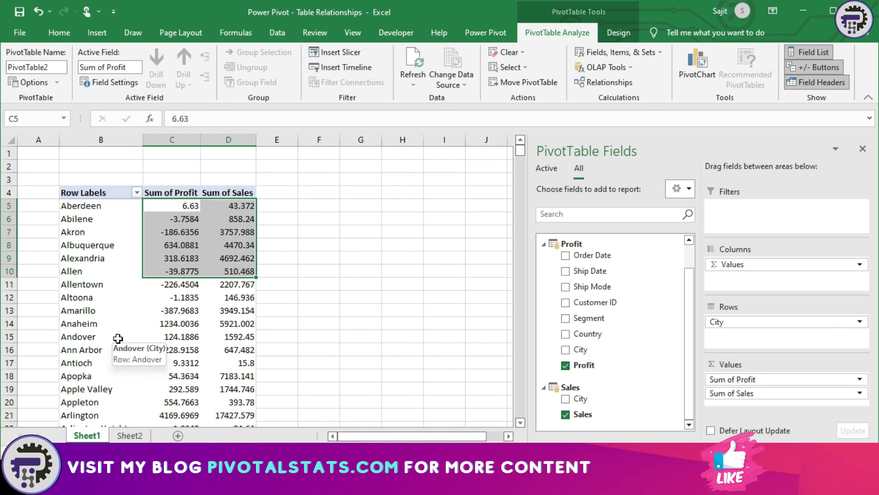